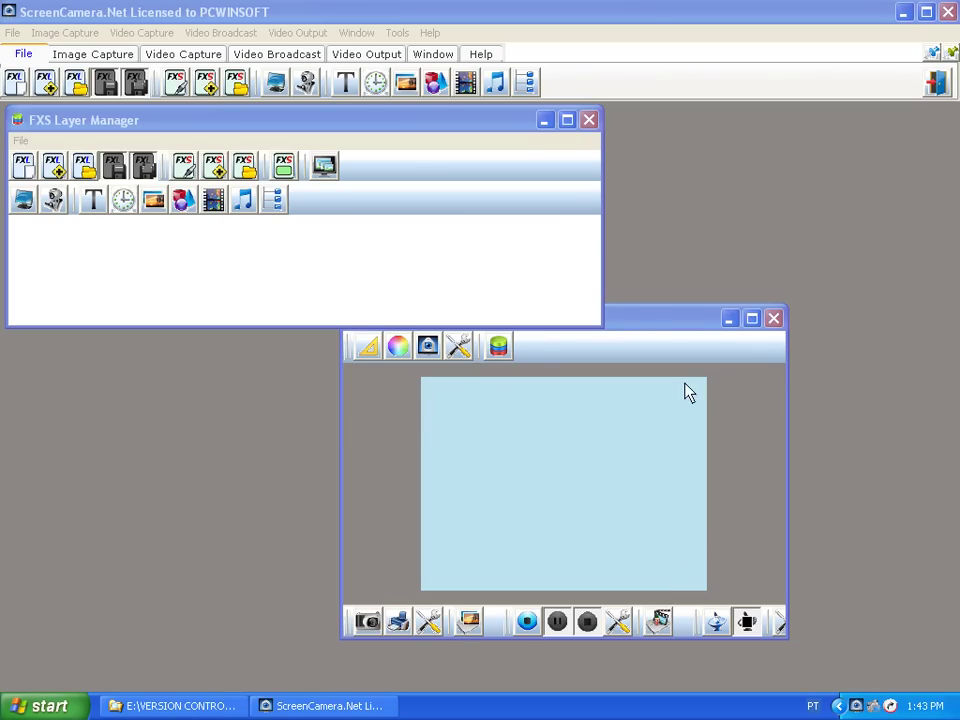
- Move the Video Output Preview window up and right so its whole title shows beside the Layer Manager
mouse_move(637, 323)
mouse_down()
mouse_move(647, 336)
mouse_move(649, 302)
mouse_up()
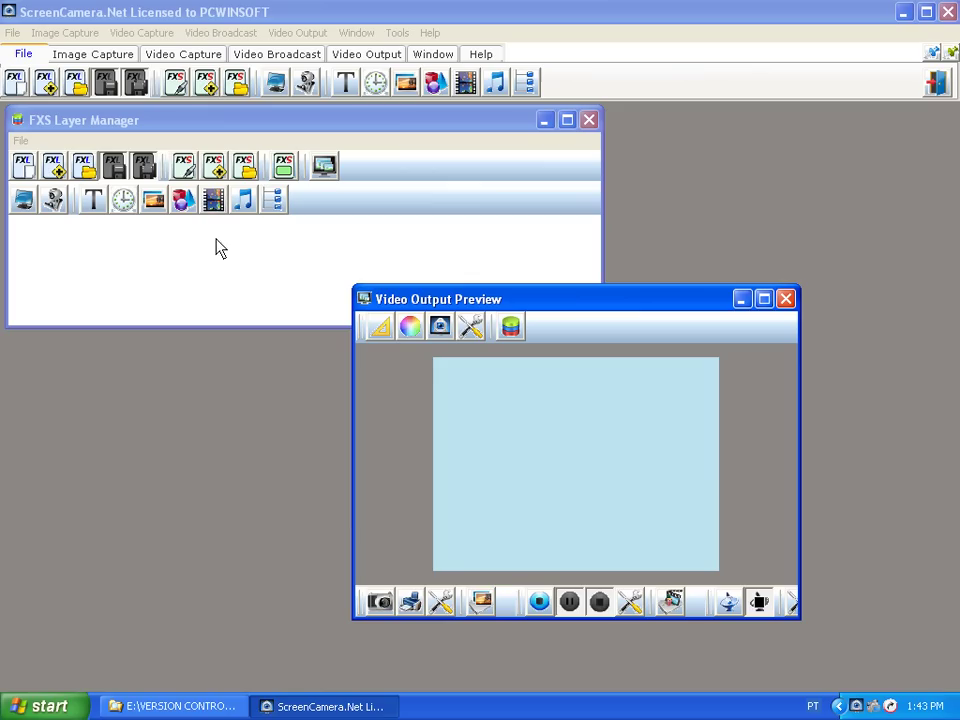
- Load the 'group entrance' layer group (layers 1–5) and play its countdown
click(274, 202)
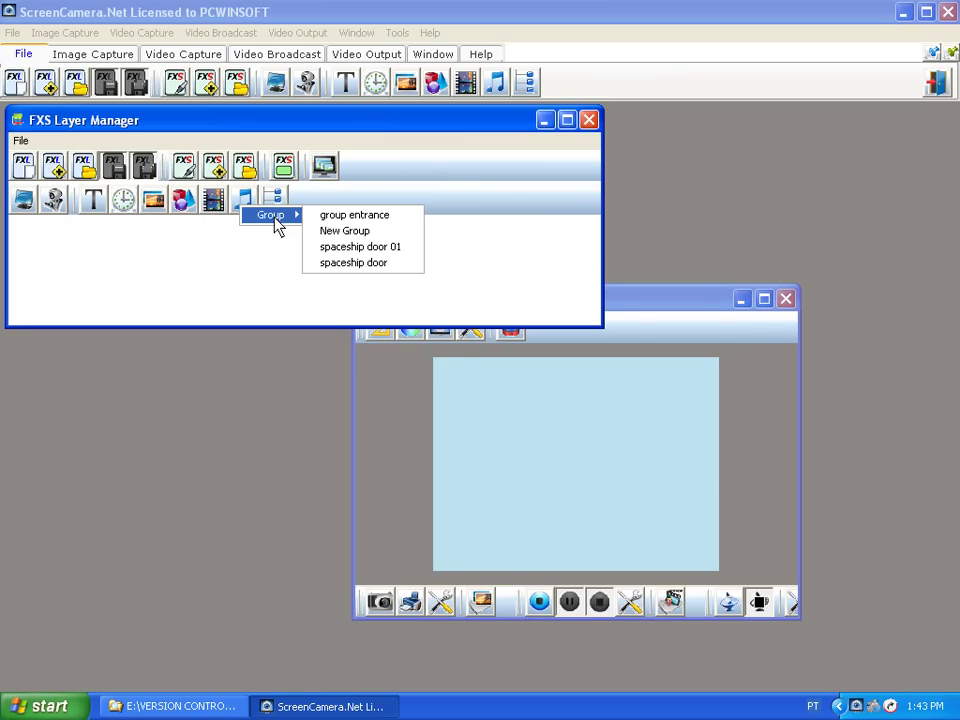
click(346, 216)
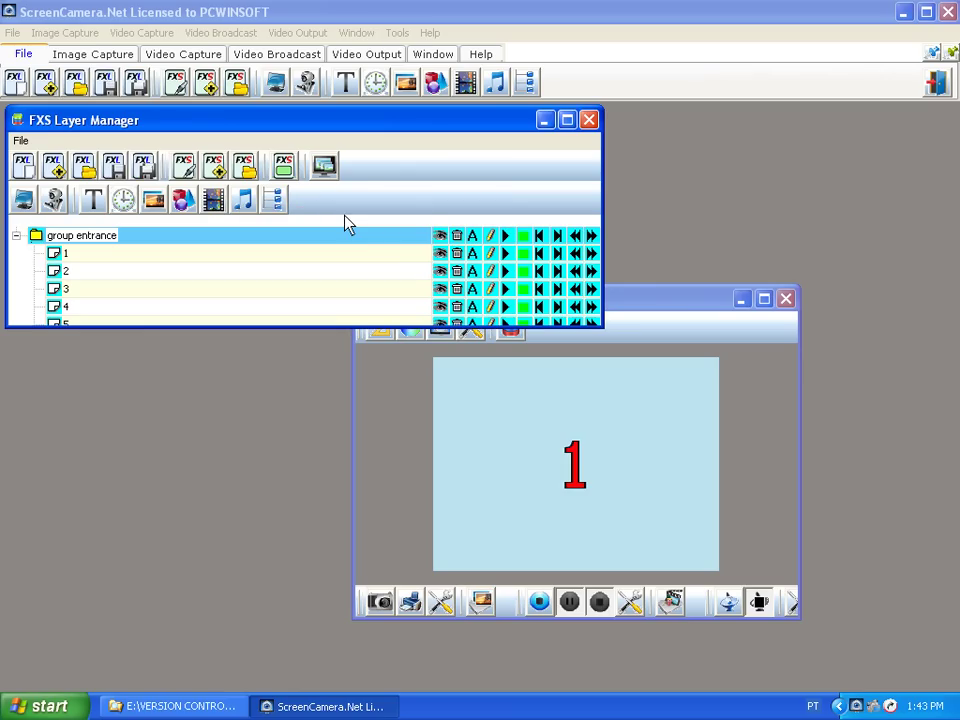
click(504, 238)
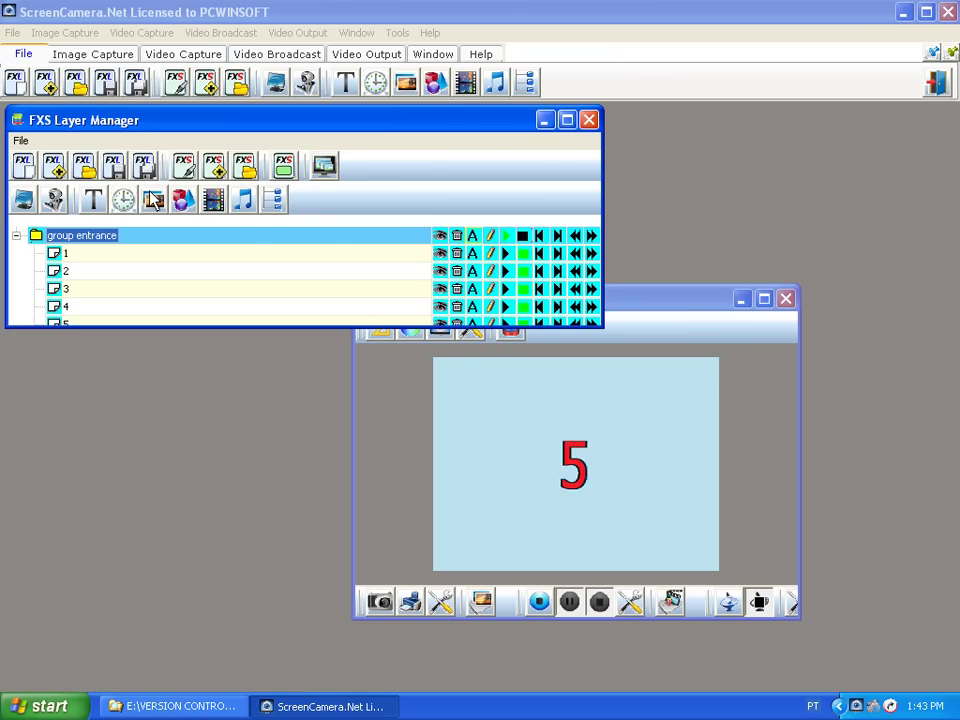
- Replace the current layers with the 'list video conference pro' layer list
click(45, 88)
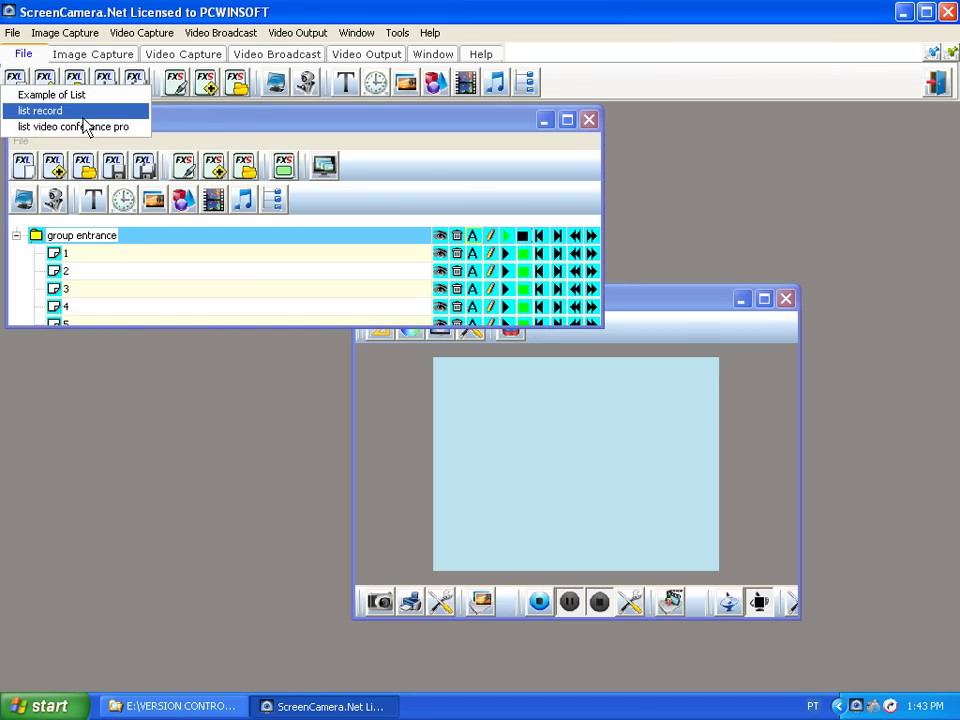
click(88, 127)
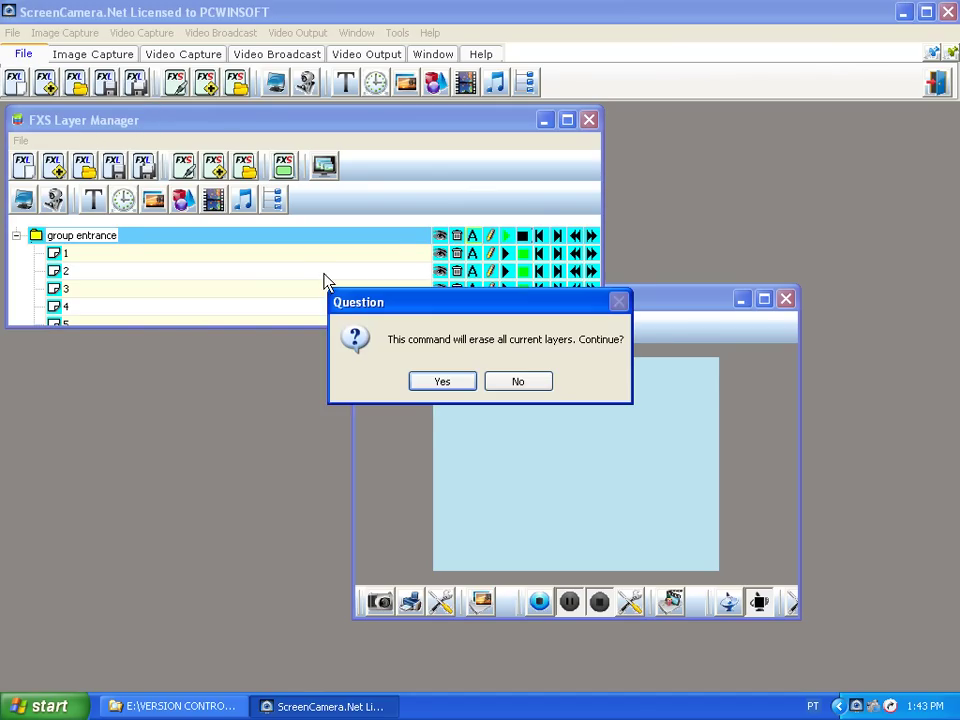
click(441, 382)
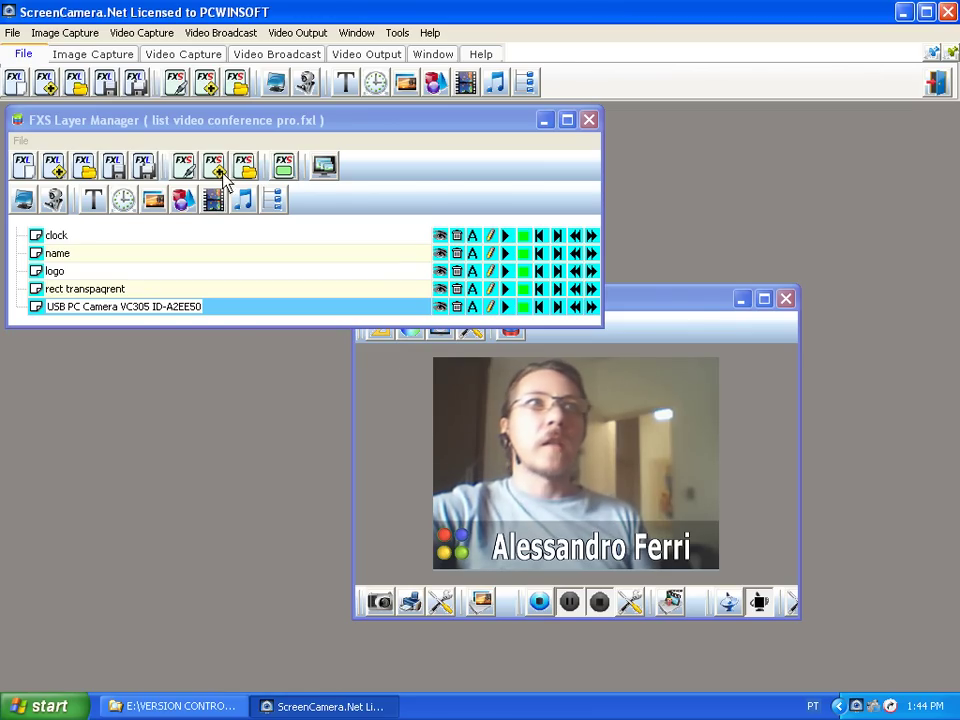
- Add the 'movie rocky' video file as a layer and move its player aside
click(213, 205)
mouse_move(211, 217)
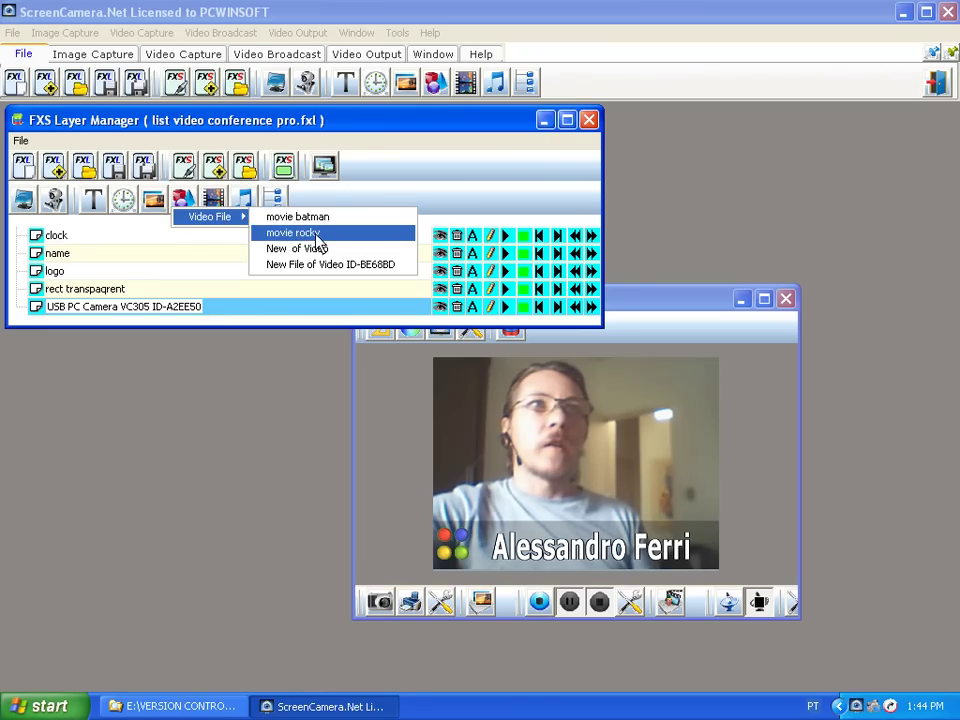
click(292, 232)
drag(514, 304, 200, 397)
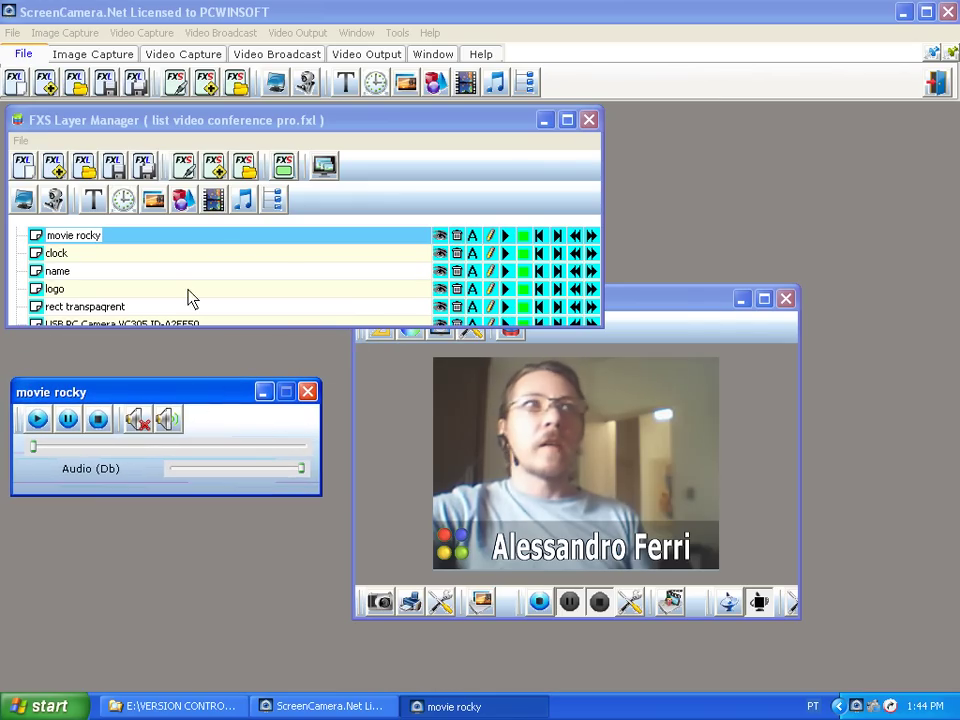
- Play 'movie rocky' as an inset over the webcam, then stop it
click(506, 236)
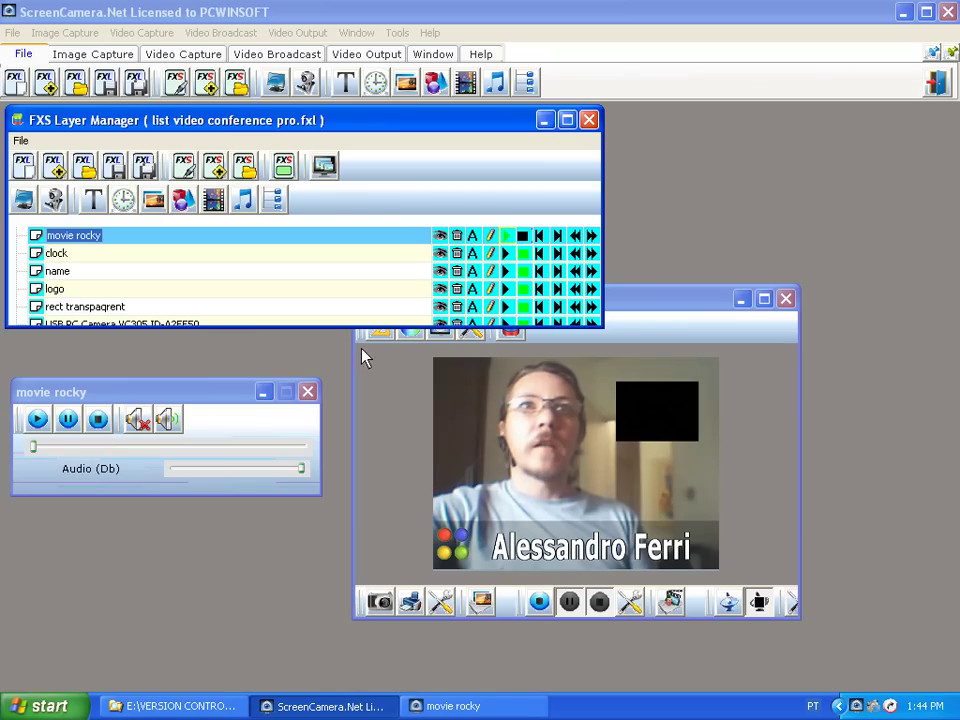
click(38, 422)
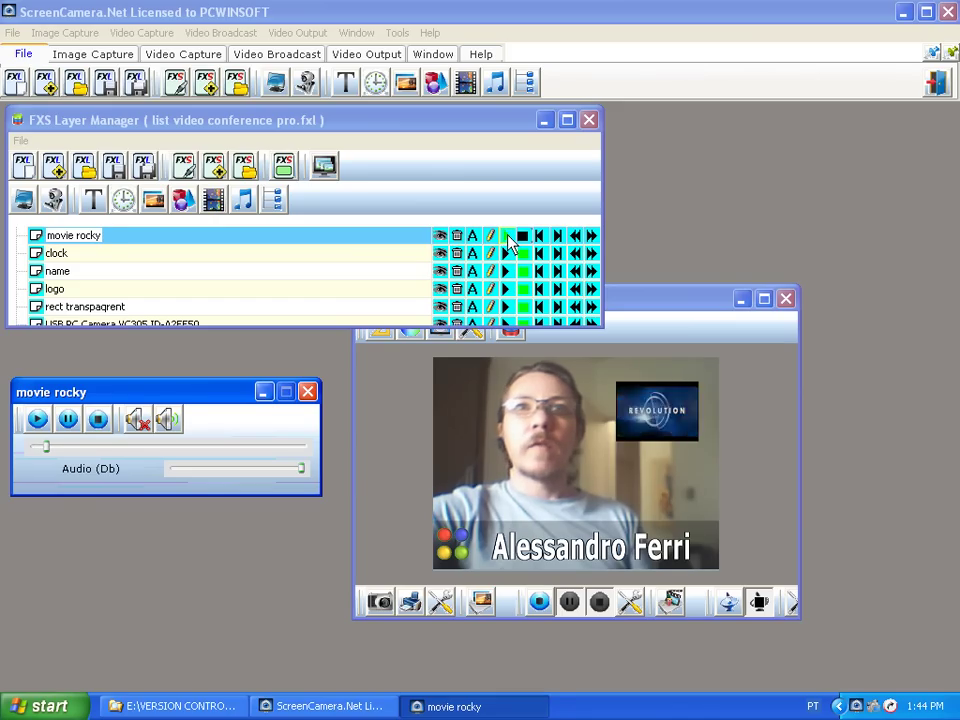
click(508, 240)
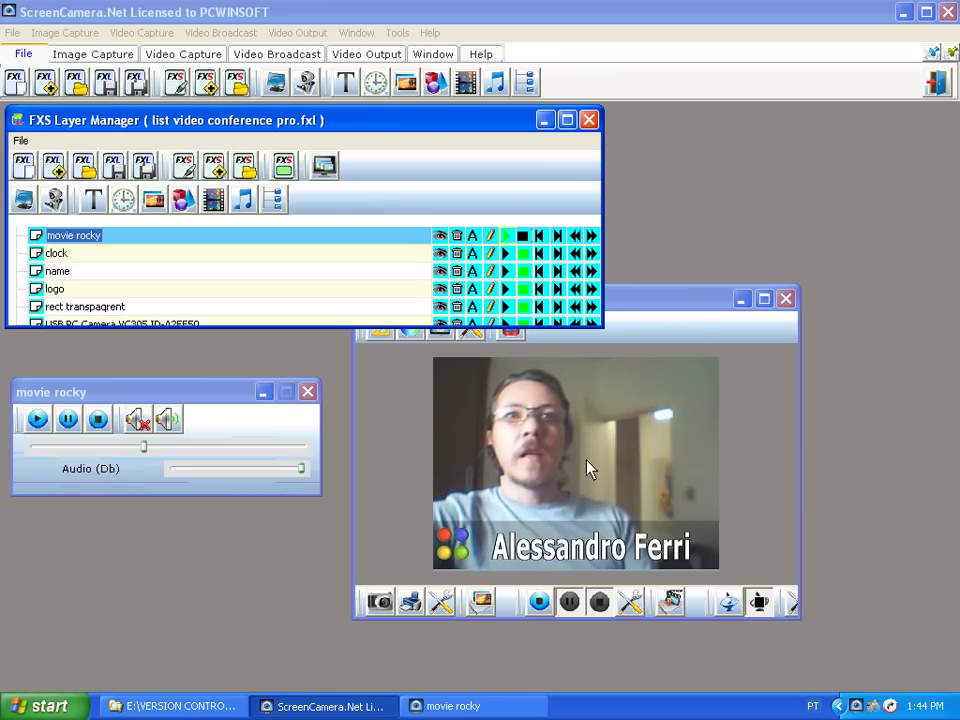
click(98, 420)
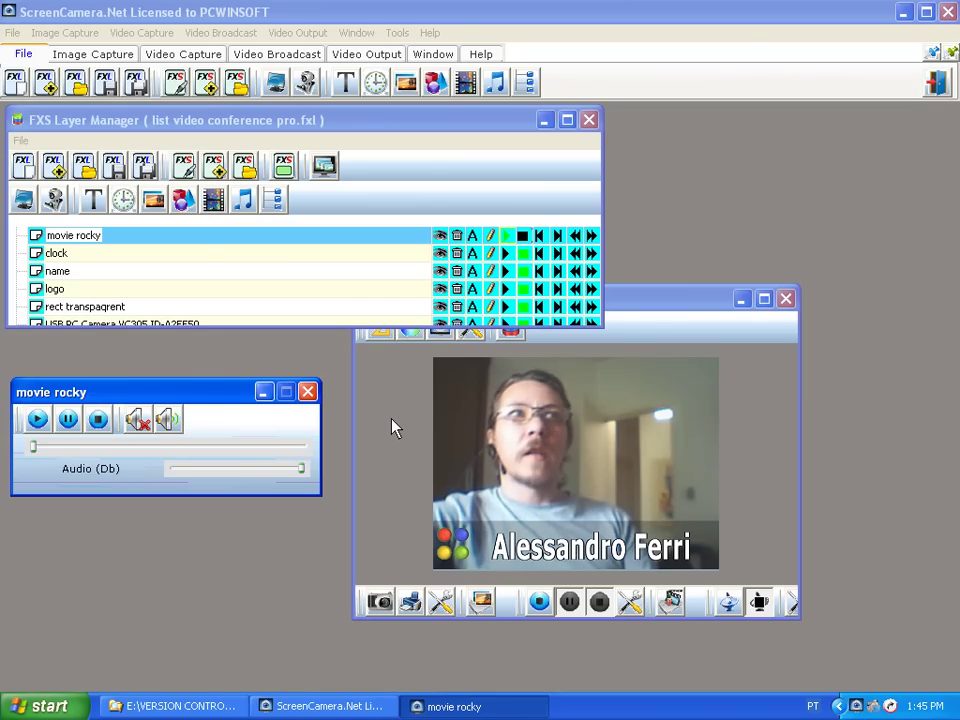
click(212, 203)
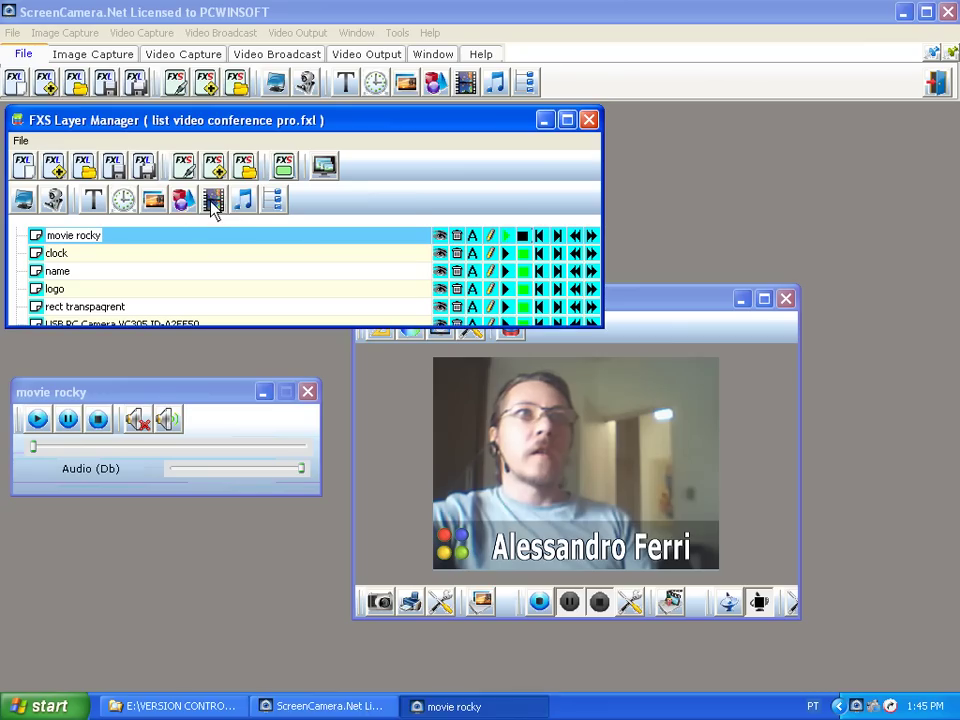
mouse_move(208, 211)
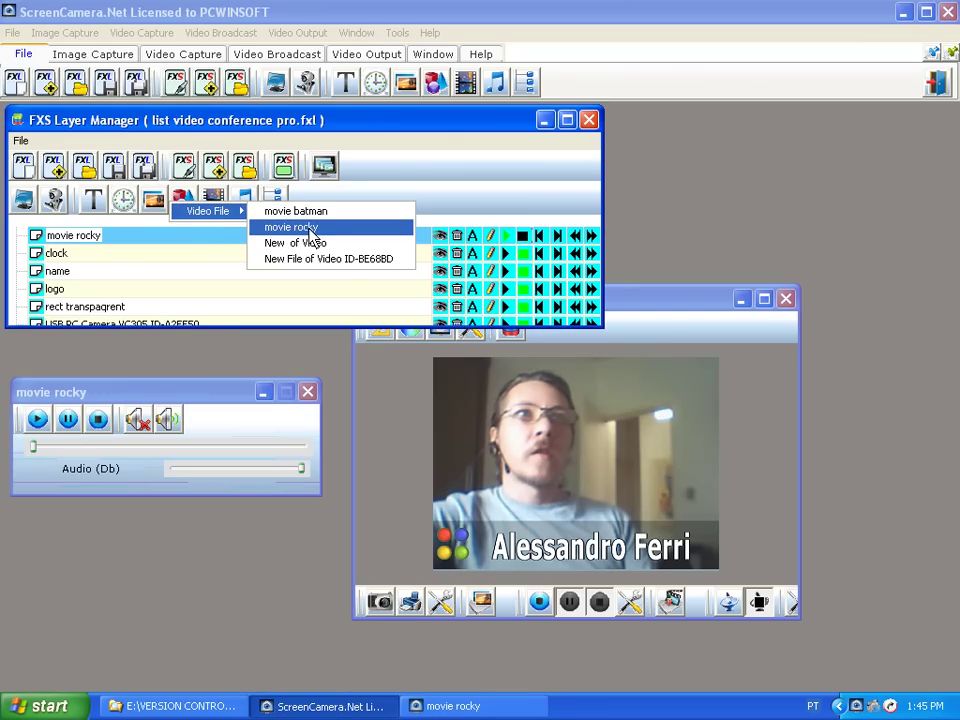
- Add the 'movie batman' video layer, play it over the webcam, then stop it
click(300, 211)
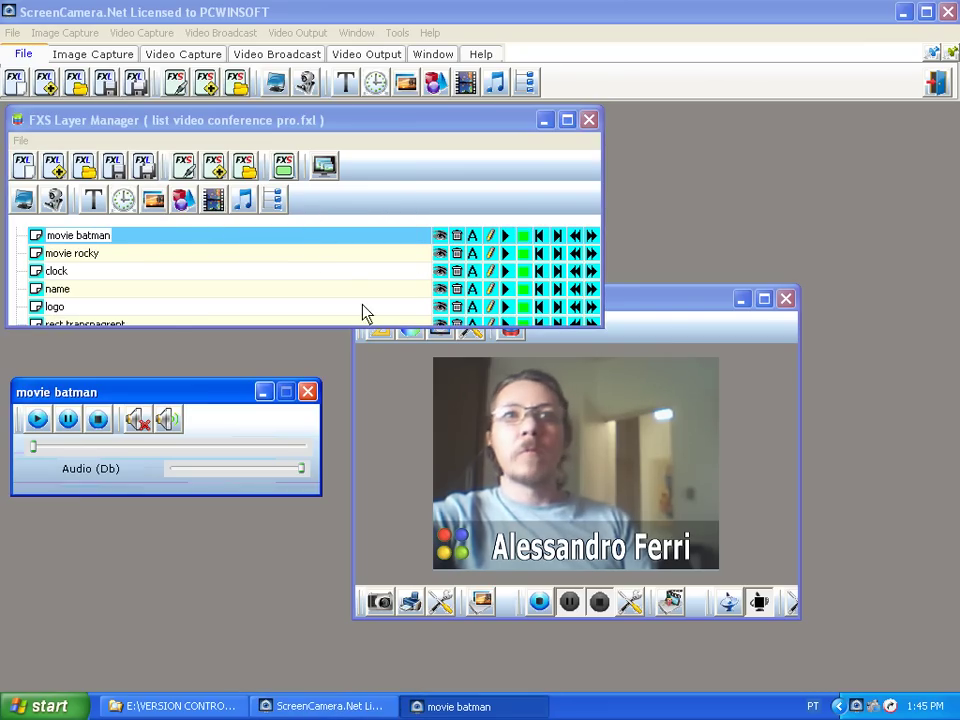
click(507, 237)
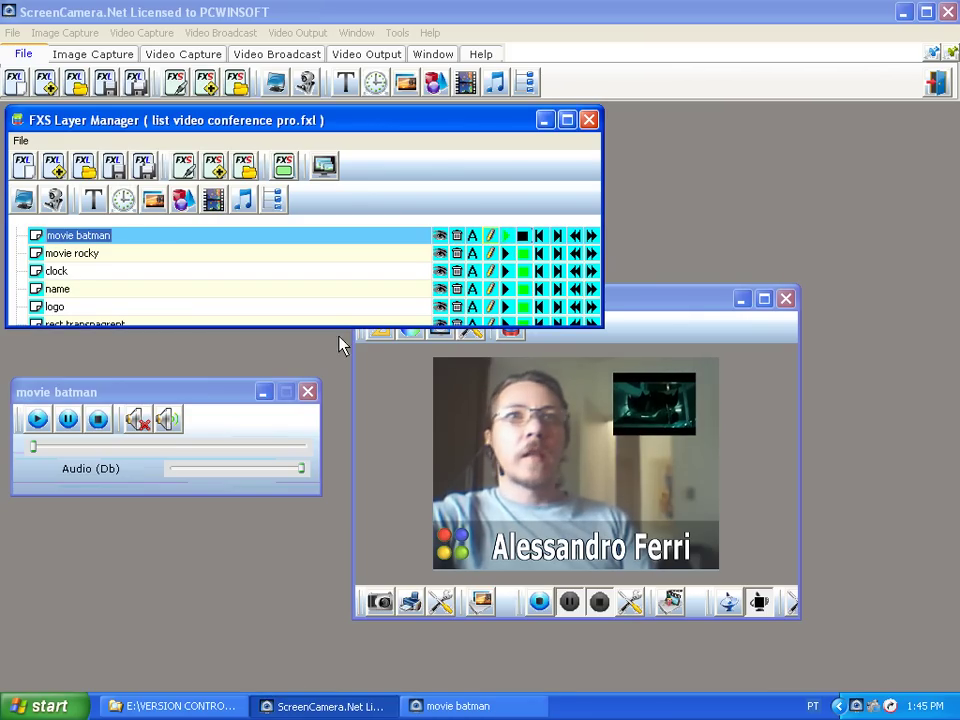
click(40, 421)
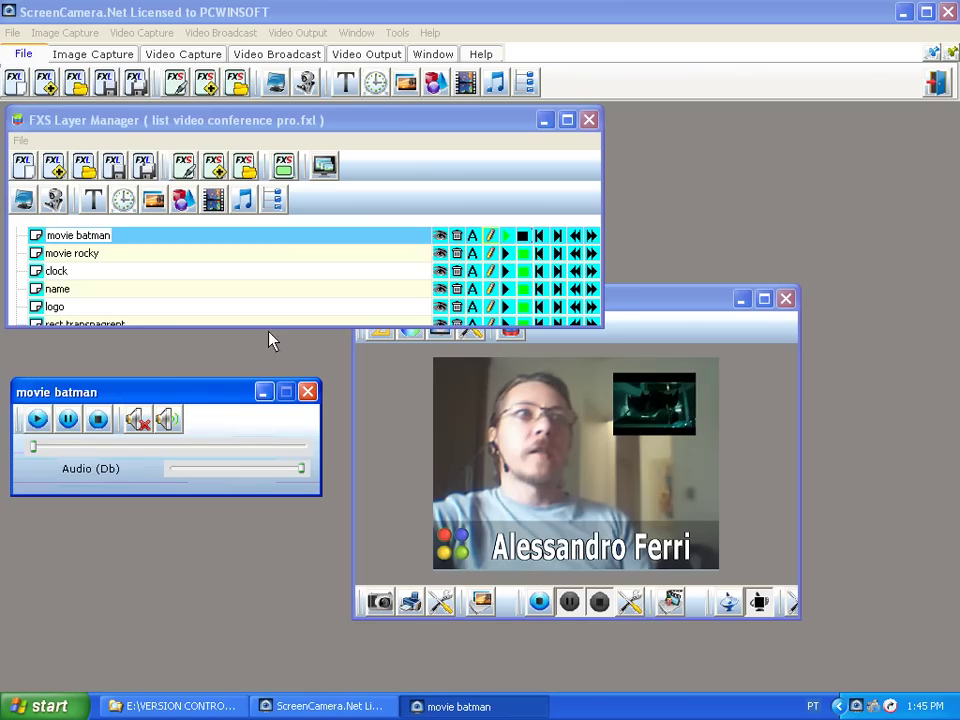
click(506, 238)
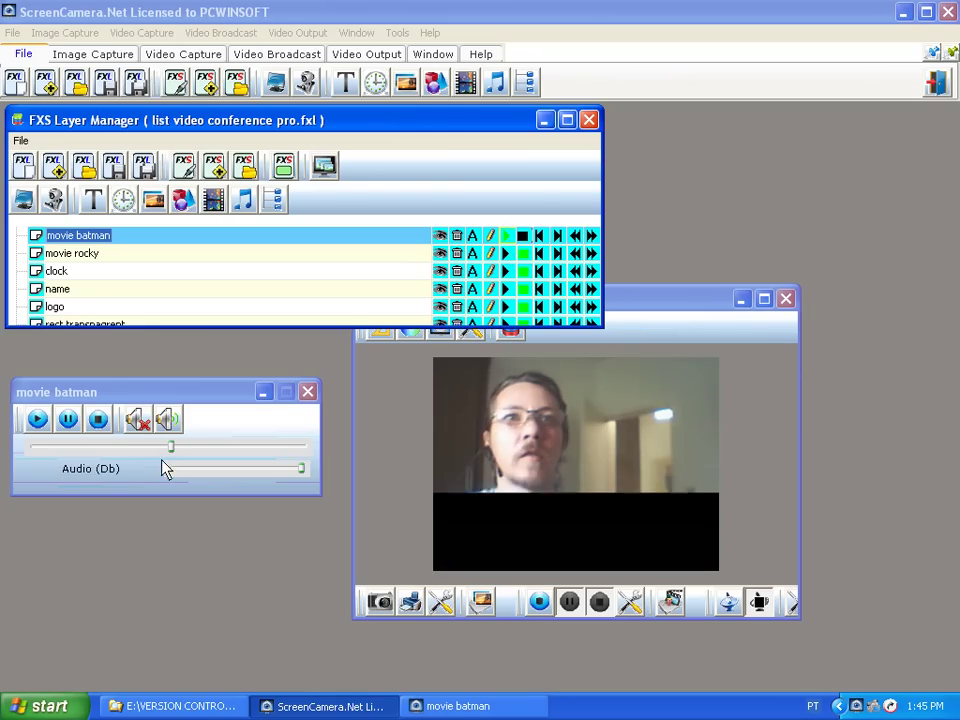
click(100, 421)
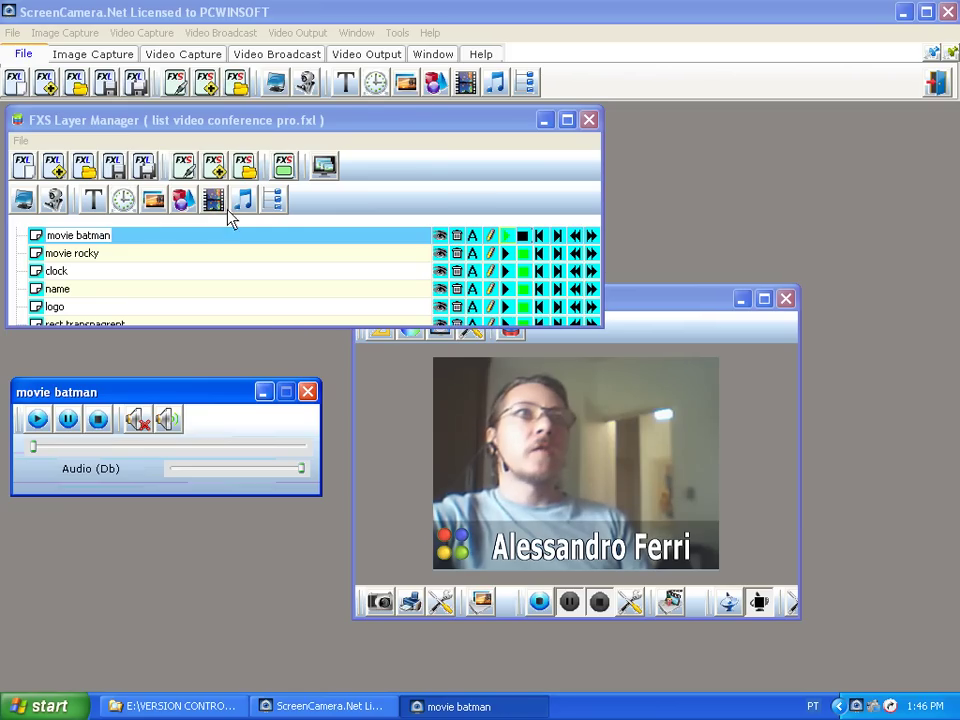
- Add the 'group entrance' countdown group and play its numbers over the webcam
click(277, 206)
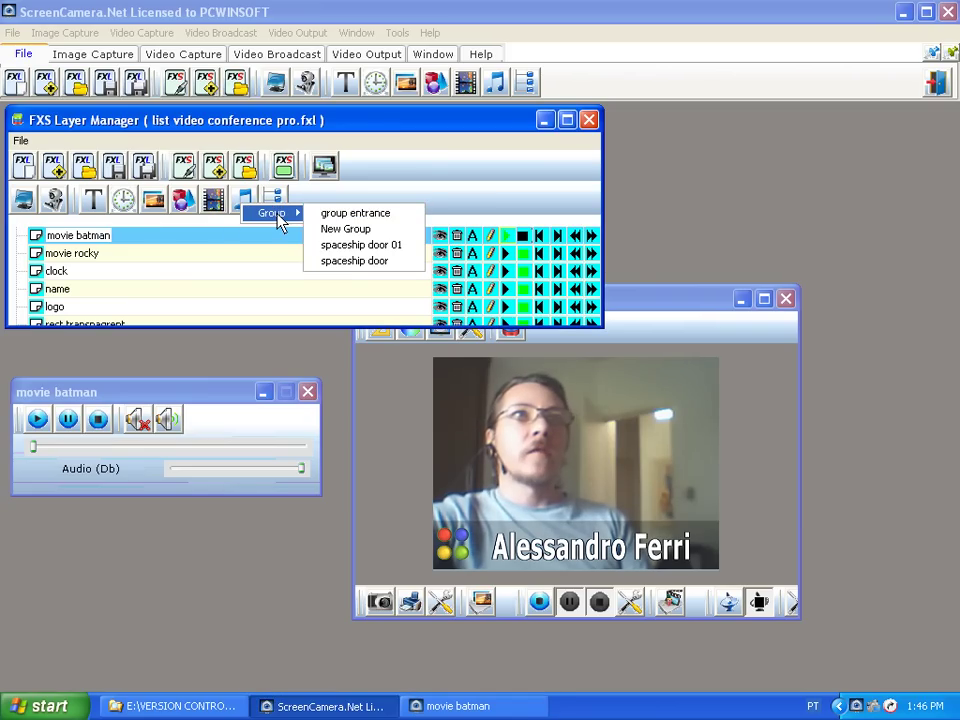
click(325, 213)
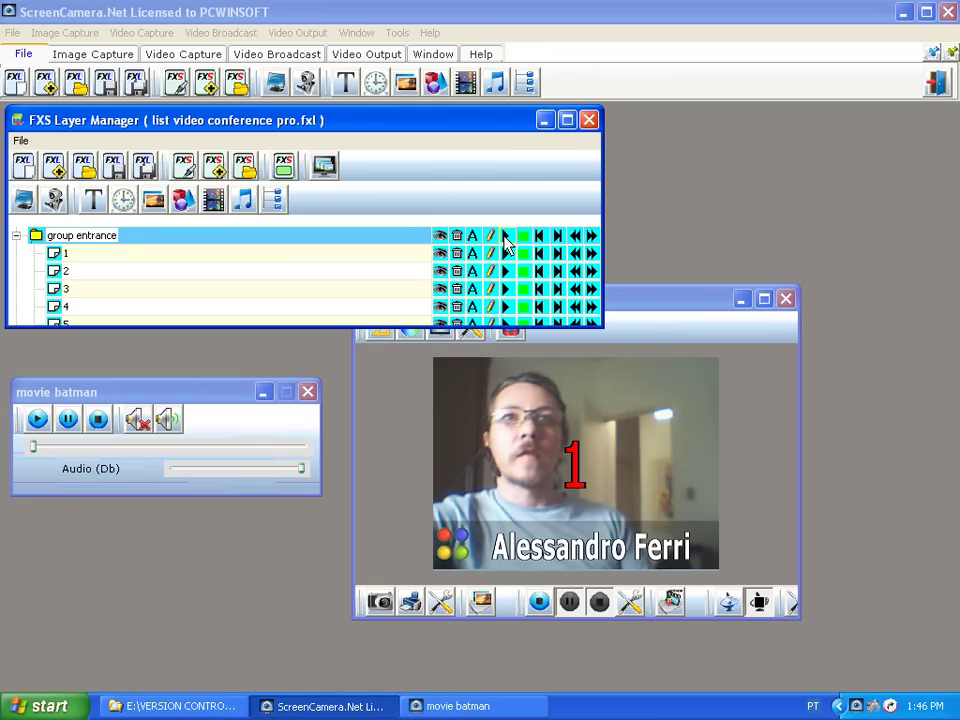
click(505, 238)
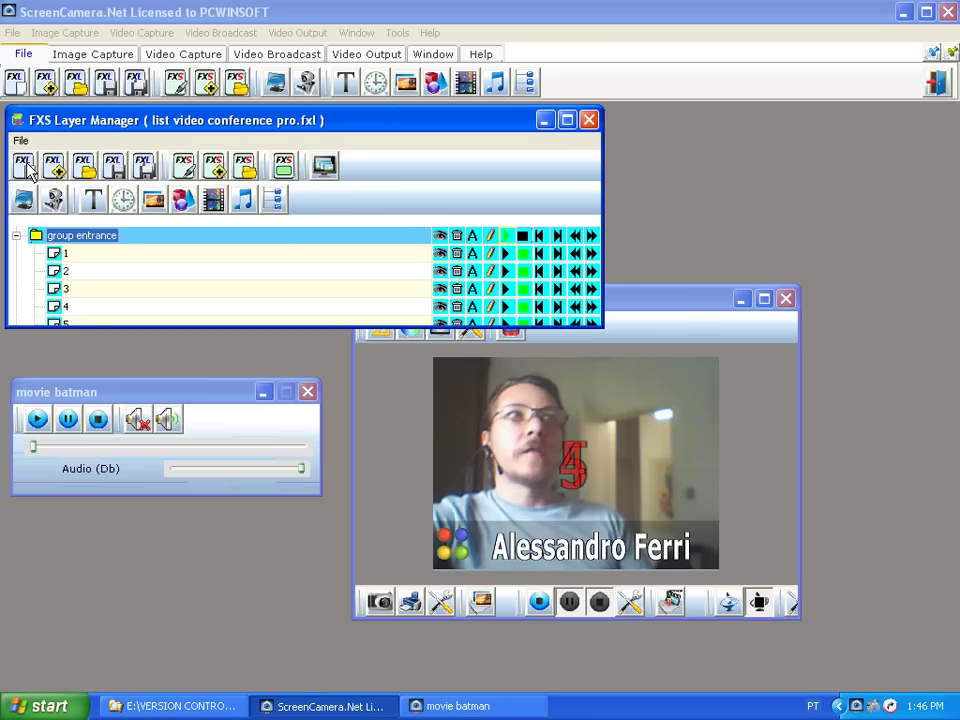
- Start a new empty FXL list, confirming that all current layers are erased
click(26, 166)
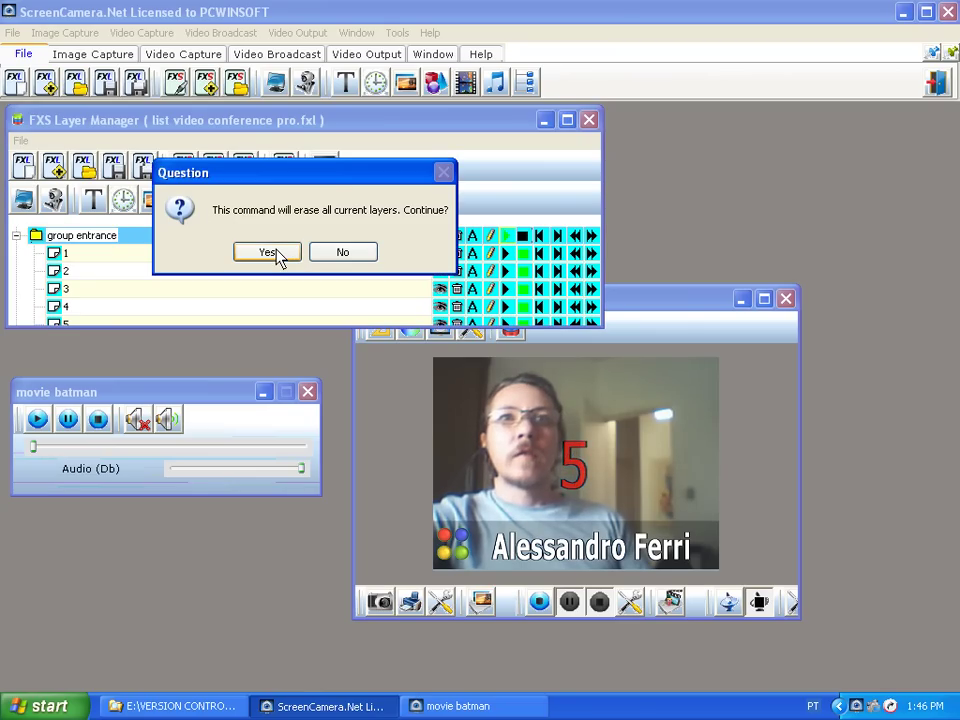
click(277, 252)
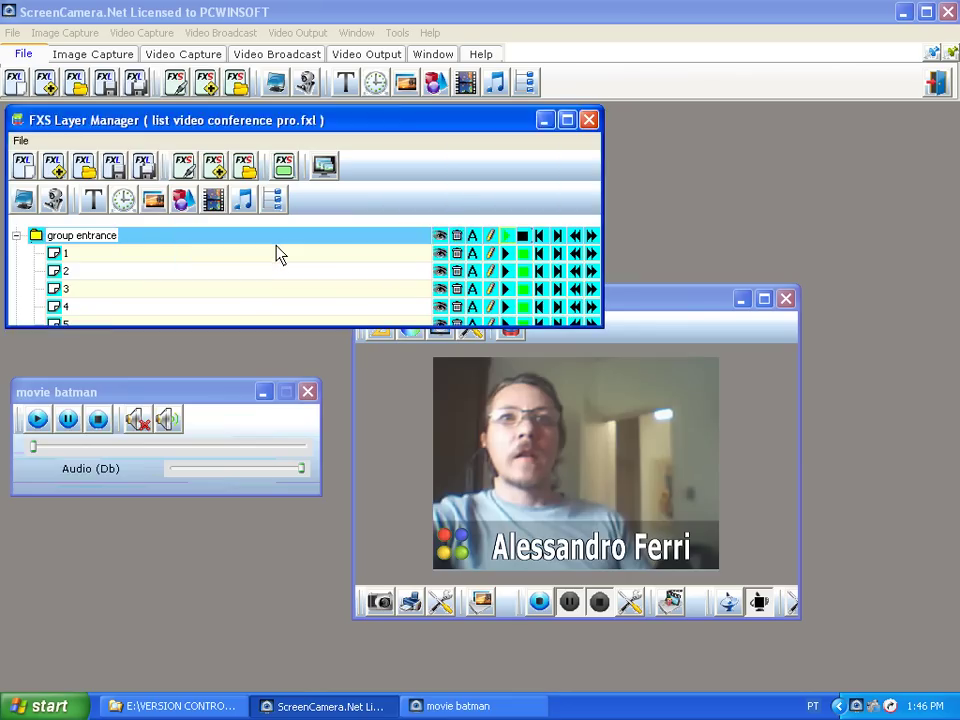